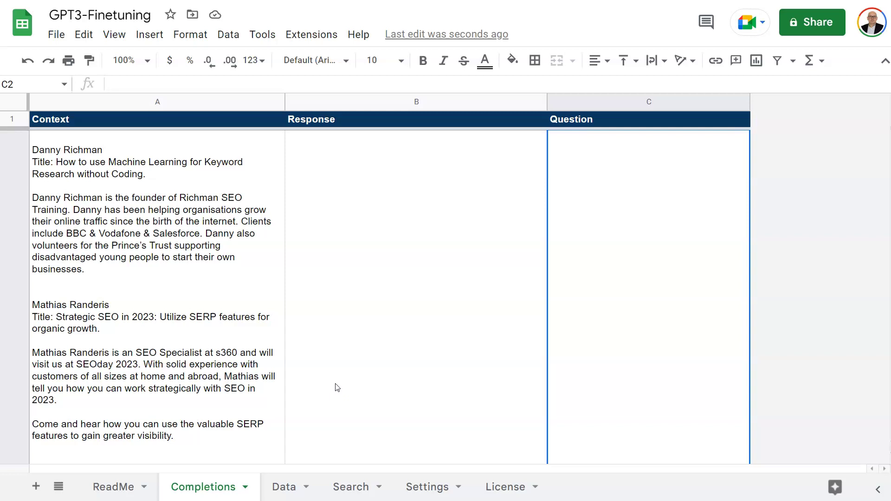
# Step: Select the Context cell in A2 and scroll through it to read the listed speakers
pyautogui.click(330, 382)
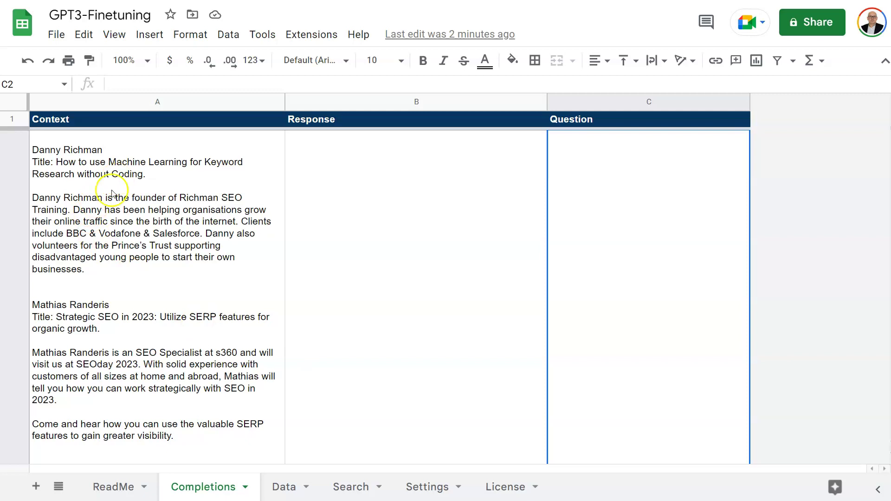
pyautogui.click(144, 198)
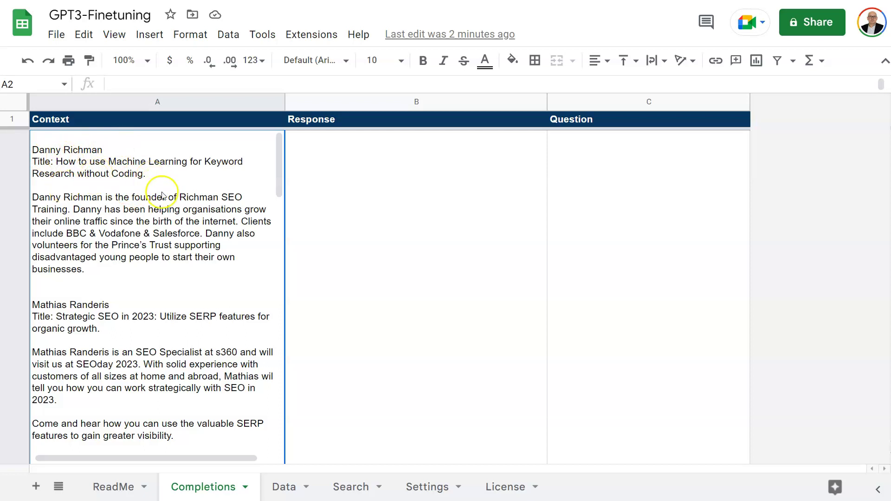
pyautogui.scroll(-8, 160, 190)
pyautogui.scroll(-3, 162, 199)
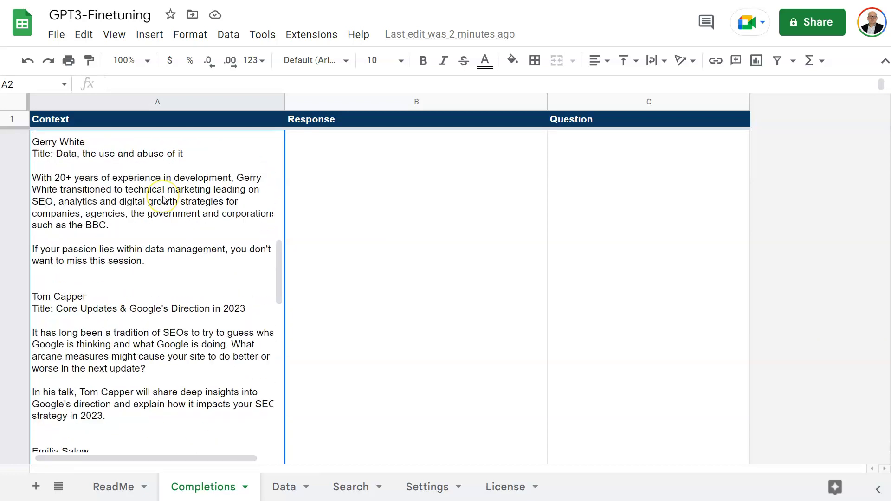
pyautogui.scroll(10, 162, 200)
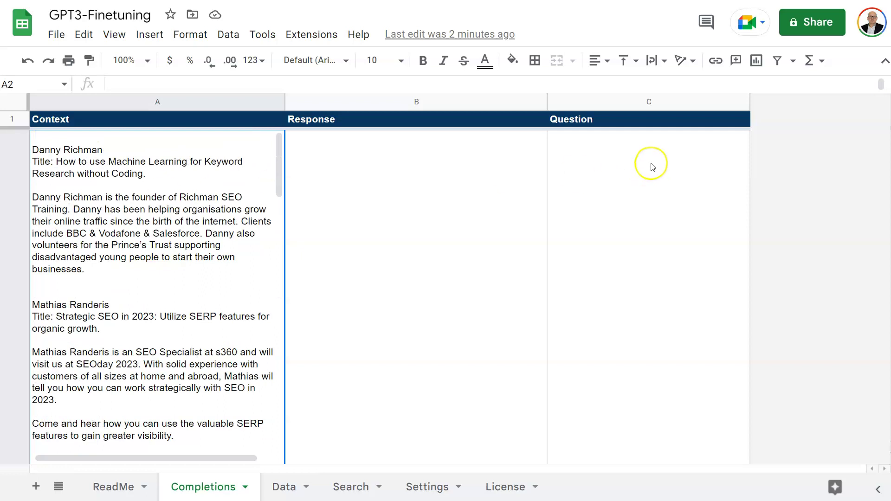
# Step: Enter 'the person speaking about strategic seo is' as the question to get the speaker's name
pyautogui.click(597, 166)
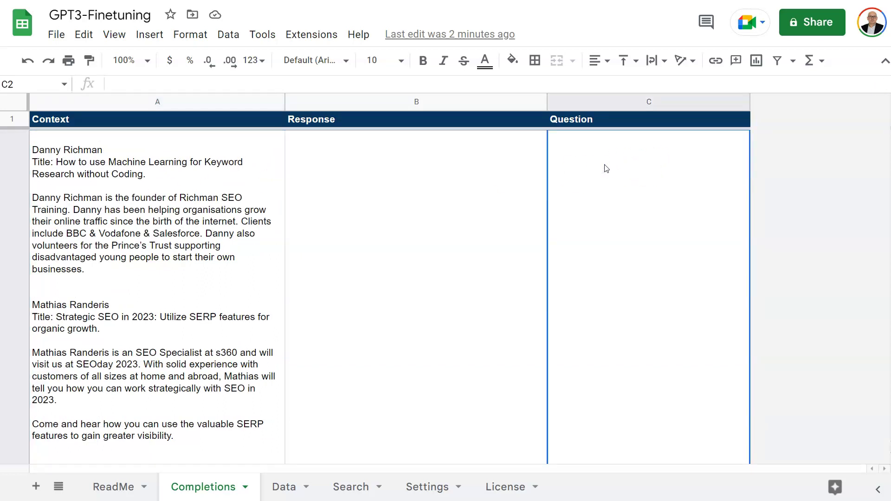
pyautogui.click(163, 84)
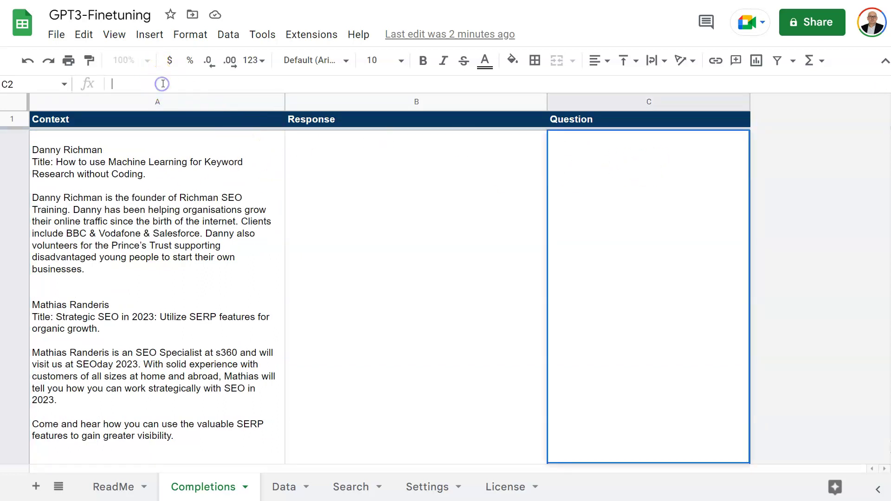
pyautogui.write('the person spe')
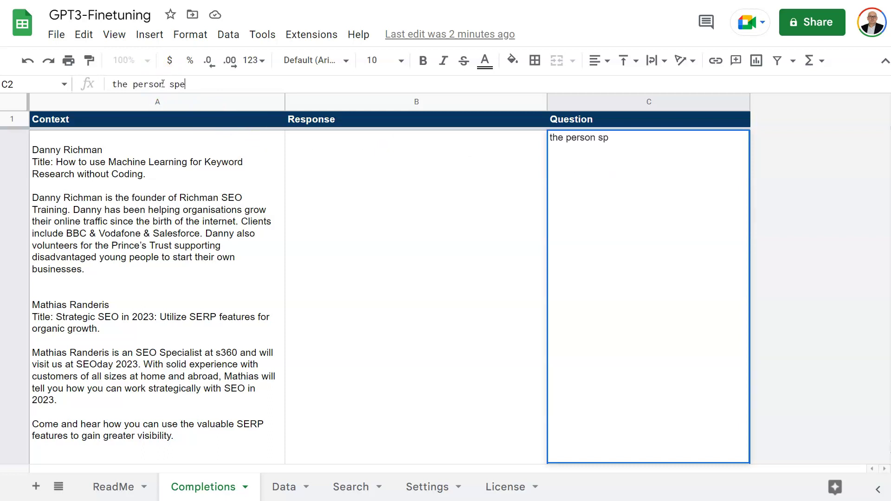
pyautogui.write('aking about')
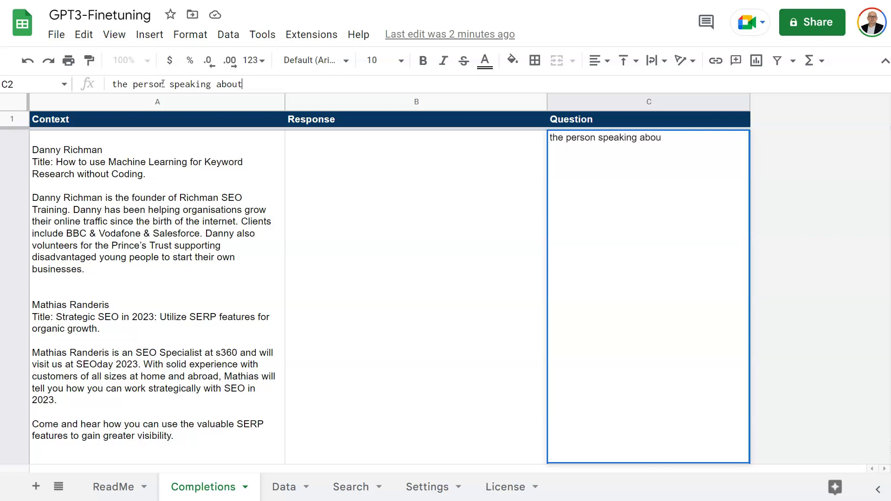
pyautogui.write(' strategic seo is')
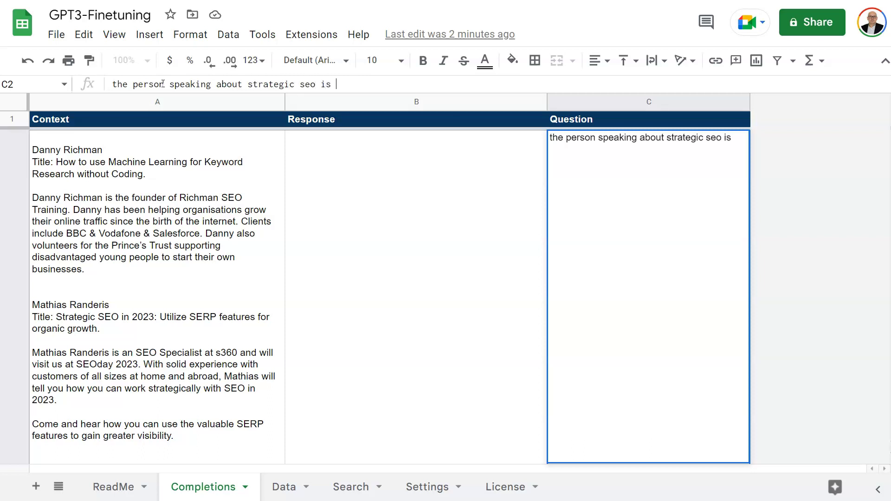
pyautogui.press('Return')
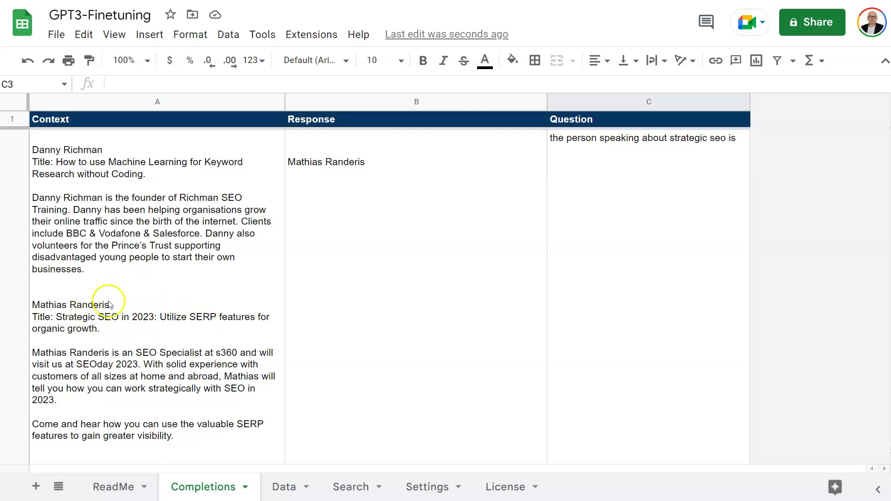
# Step: Replace the question with 'the author of the tempest is', then switch to the animal embeddings spreadsheet
pyautogui.click(627, 177)
pyautogui.press('BackSpace')
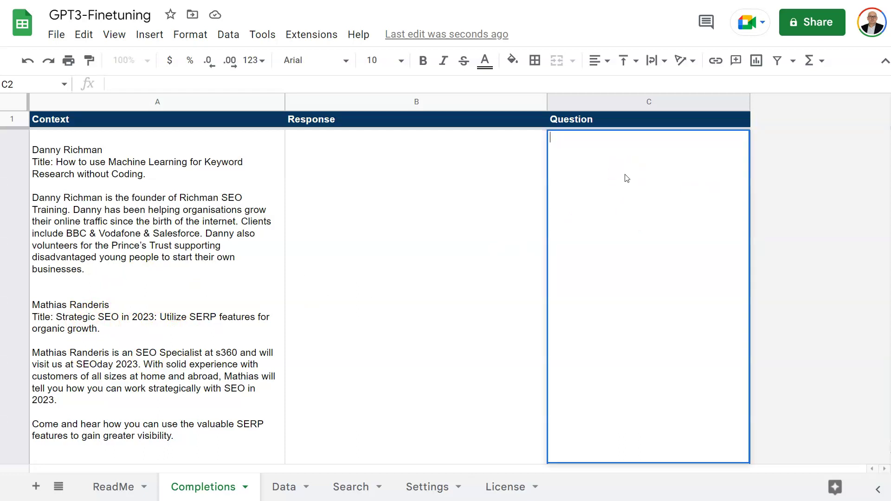
pyautogui.write('the author of th')
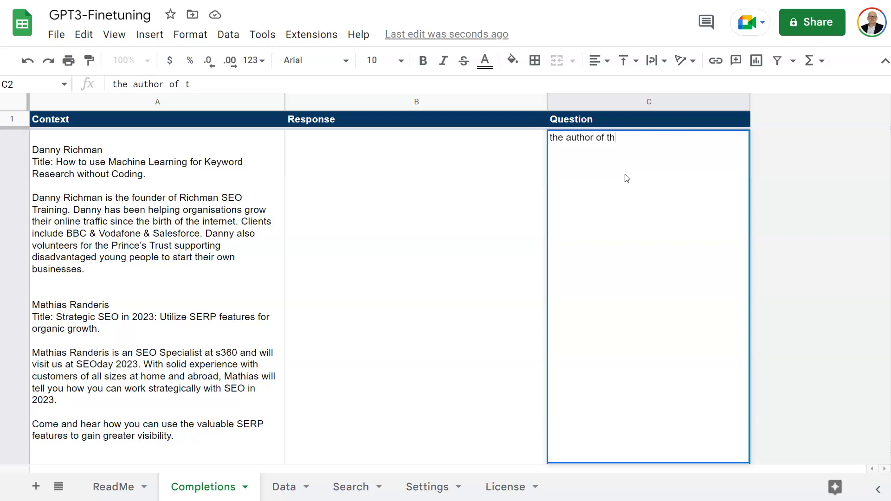
pyautogui.write('e tempstest')
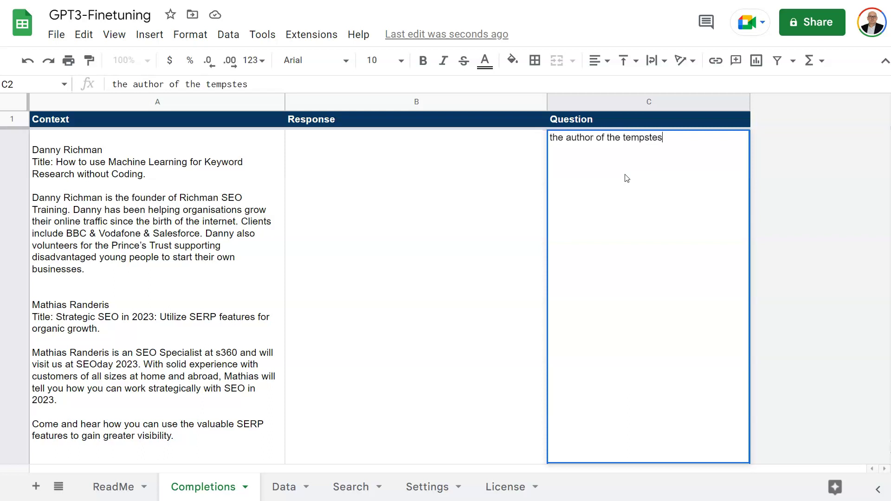
pyautogui.press('BackSpace')
pyautogui.press('BackSpace')
pyautogui.press('BackSpace')
pyautogui.press('BackSpace')
pyautogui.press('BackSpace')
pyautogui.press('BackSpace')
pyautogui.write('est is')
pyautogui.press('Return')
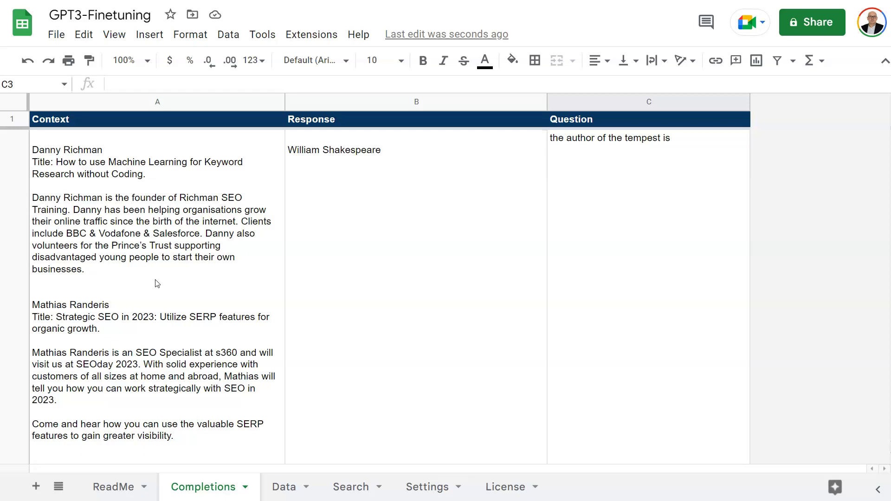
pyautogui.click(156, 234)
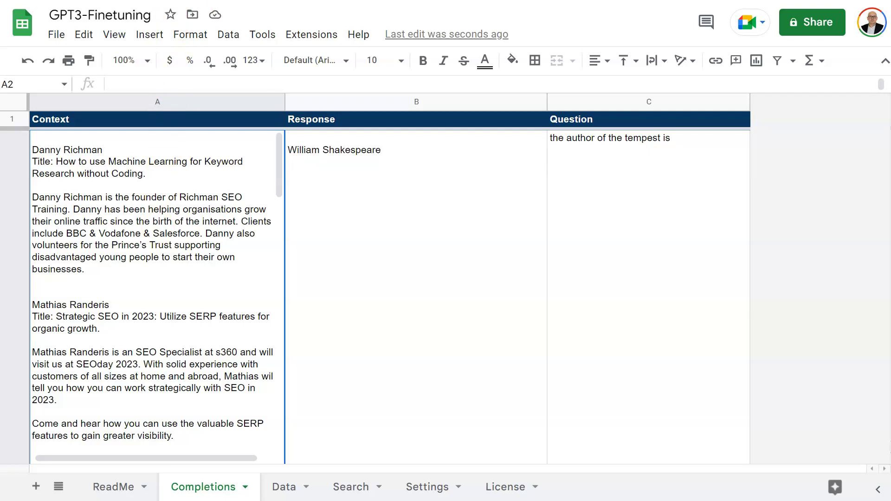
pyautogui.hotkey('ctrl', 'Tab')
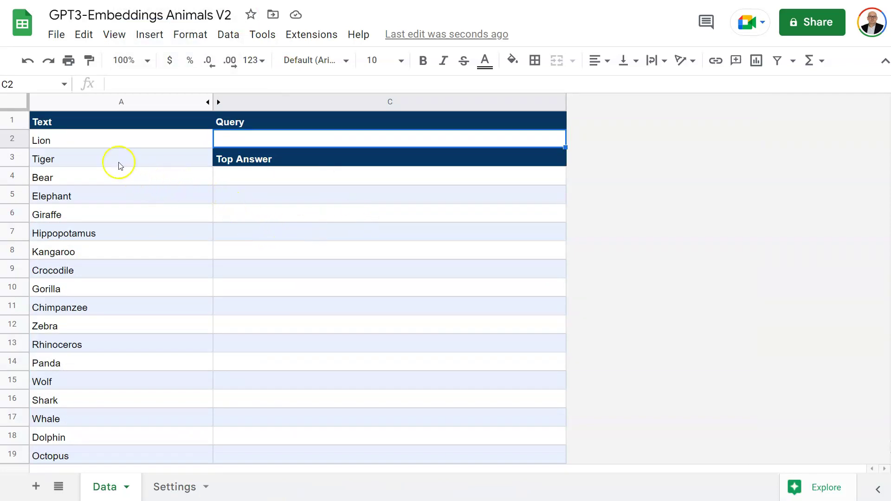
# Step: Enter the query 'has tentacles' so the Top Answer returns Octopus
pyautogui.scroll(-3, 133, 259)
pyautogui.scroll(3, 133, 258)
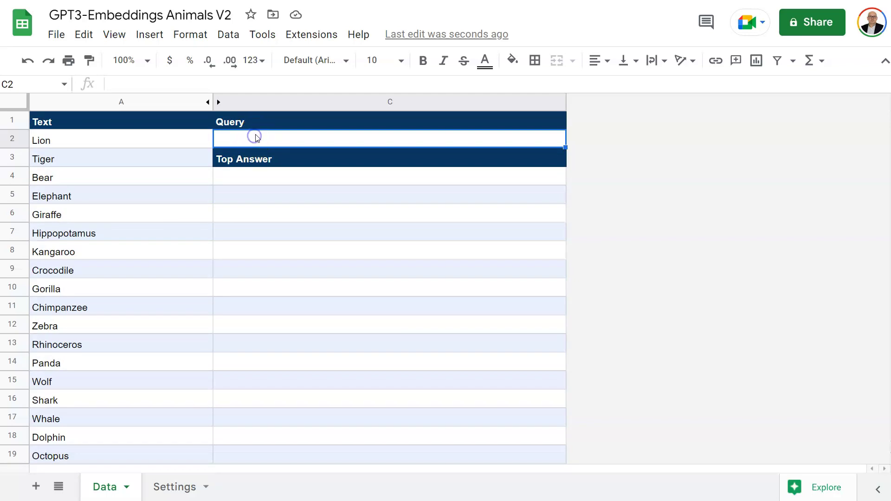
pyautogui.write('has ')
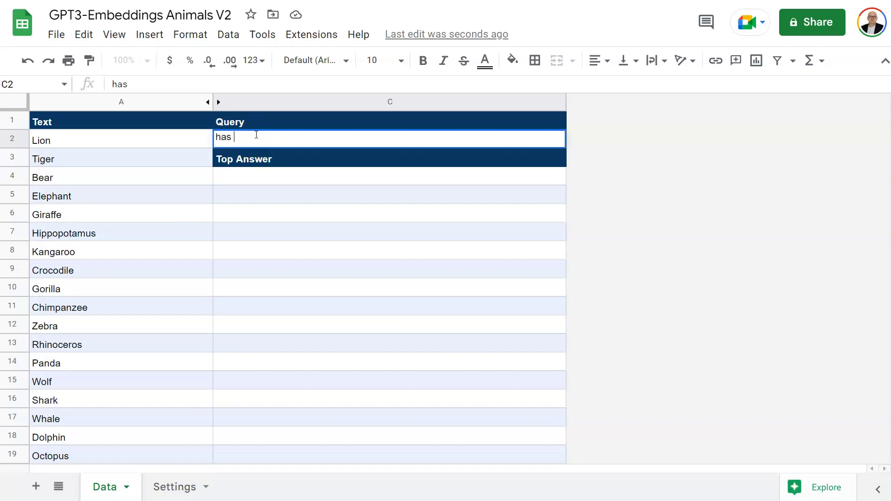
pyautogui.write('tenteca')
pyautogui.press('BackSpace')
pyautogui.press('BackSpace')
pyautogui.press('BackSpace')
pyautogui.write('acles')
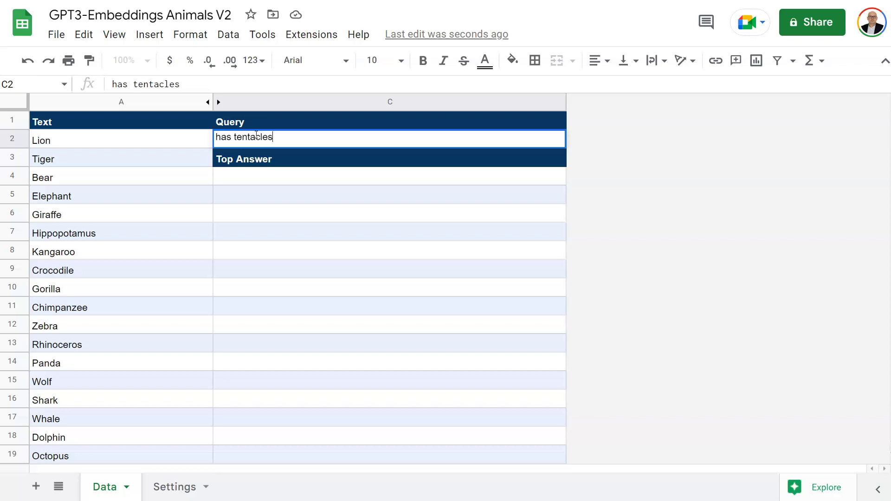
pyautogui.press('Return')
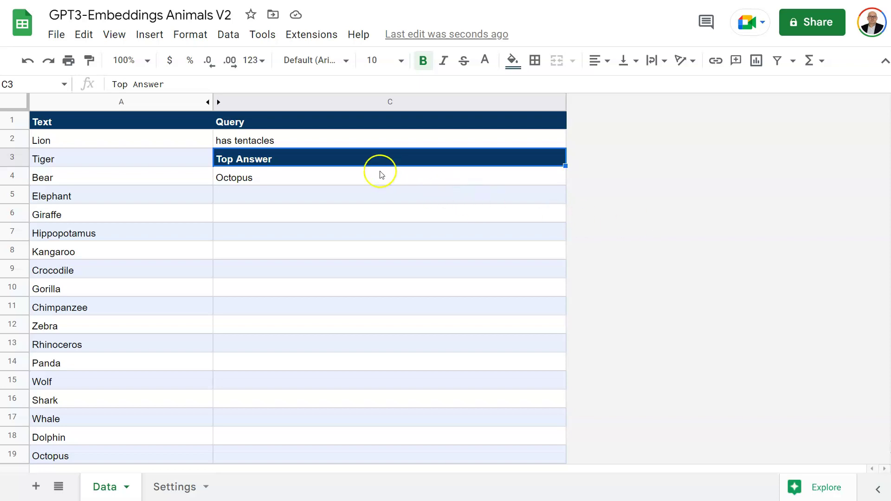
pyautogui.click(218, 102)
pyautogui.click(435, 181)
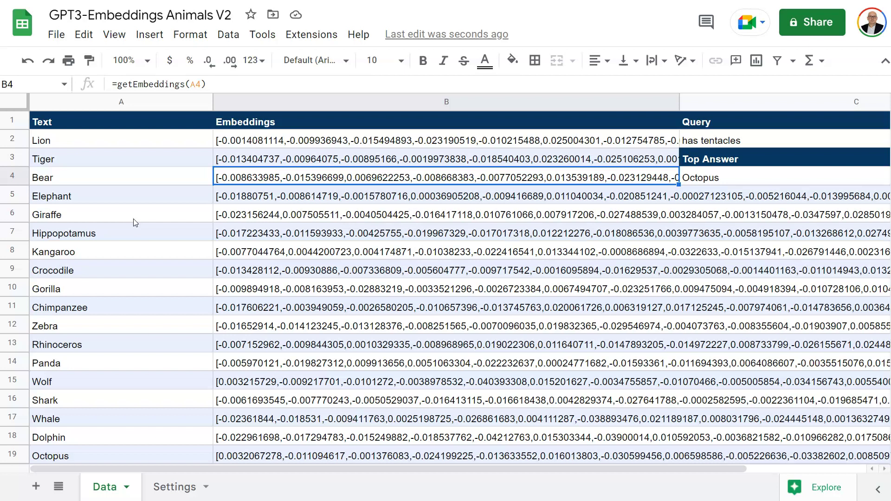
pyautogui.rightClick(331, 102)
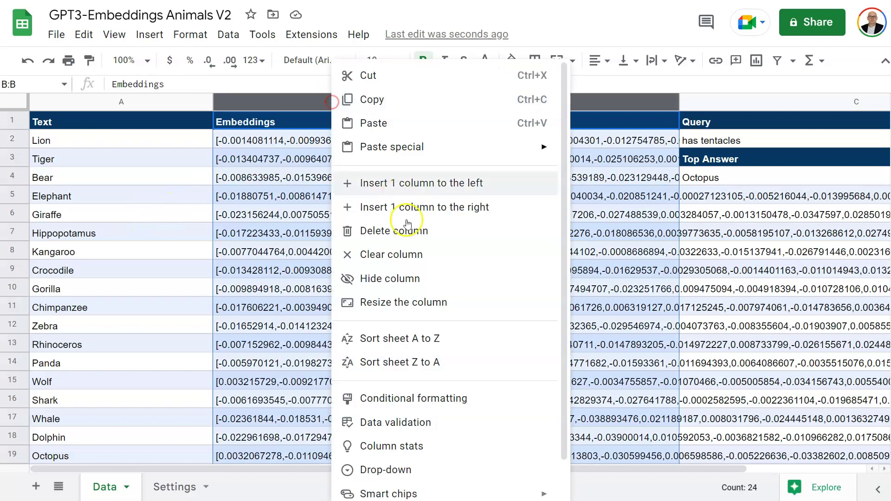
pyautogui.click(398, 278)
pyautogui.click(279, 142)
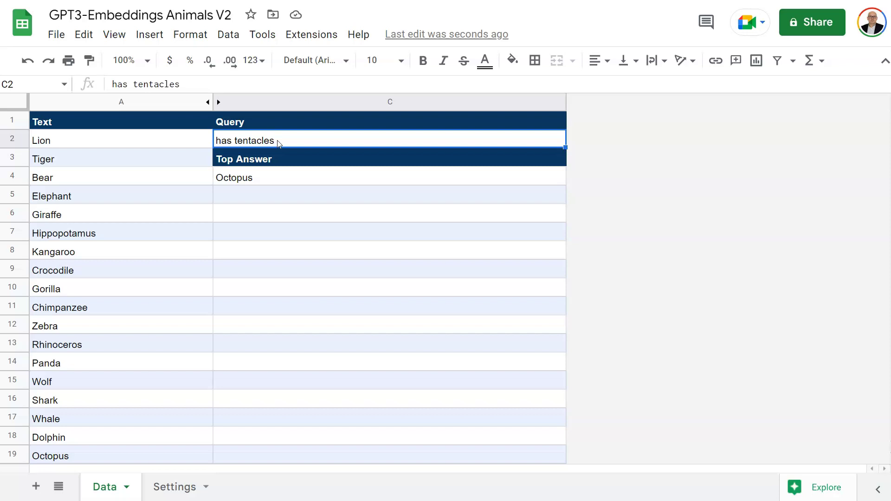
# Step: Change the query to 'can speak english', returning Turtle as the top answer
pyautogui.write('can ')
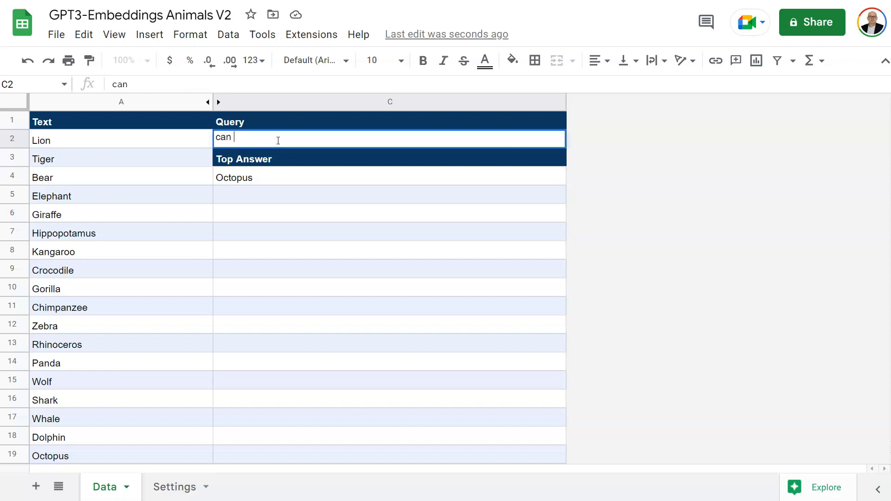
pyautogui.write('speak english')
pyautogui.press('Return')
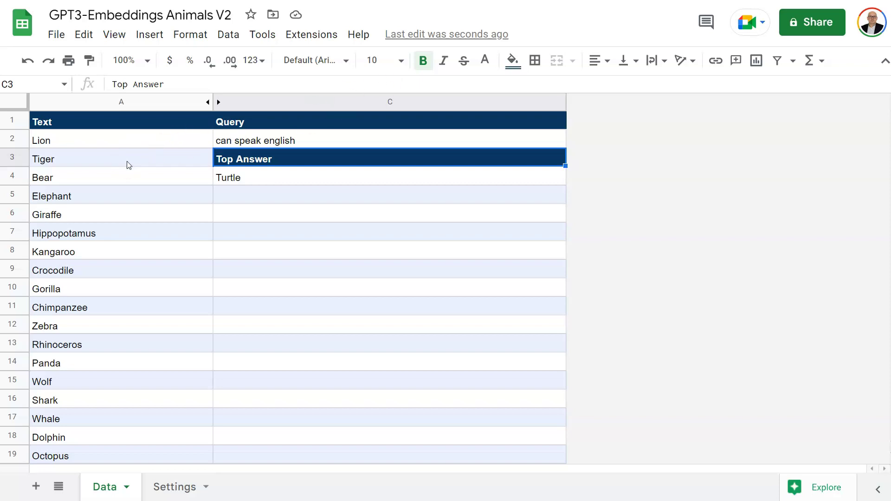
# Step: Scroll the animal embeddings Data sheet down and back up
pyautogui.scroll(-1, 113, 332)
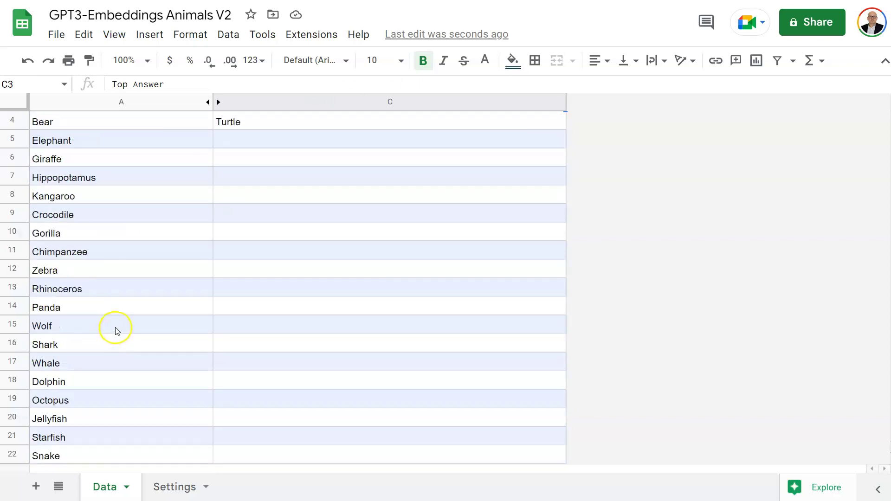
pyautogui.scroll(1, 116, 331)
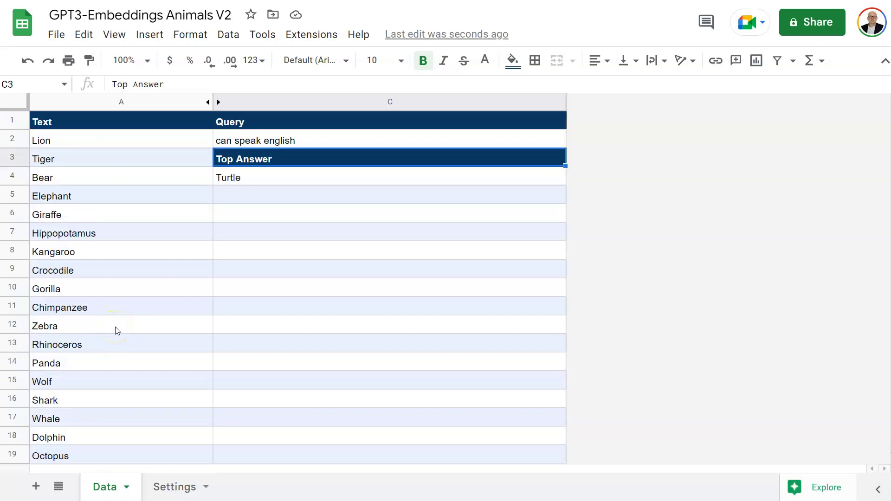